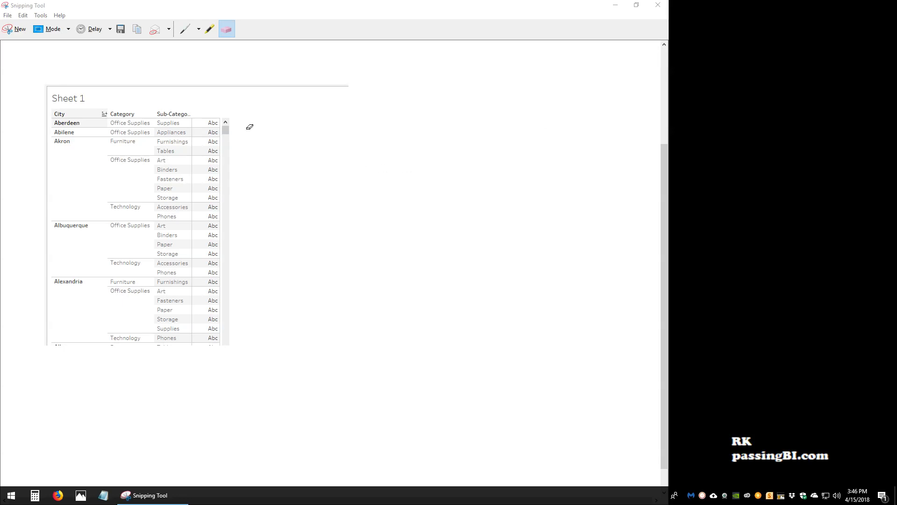
# With the pen, circle the first Abc cell and tick the City, Category and Sub-Category headers
pyautogui.click(188, 31)
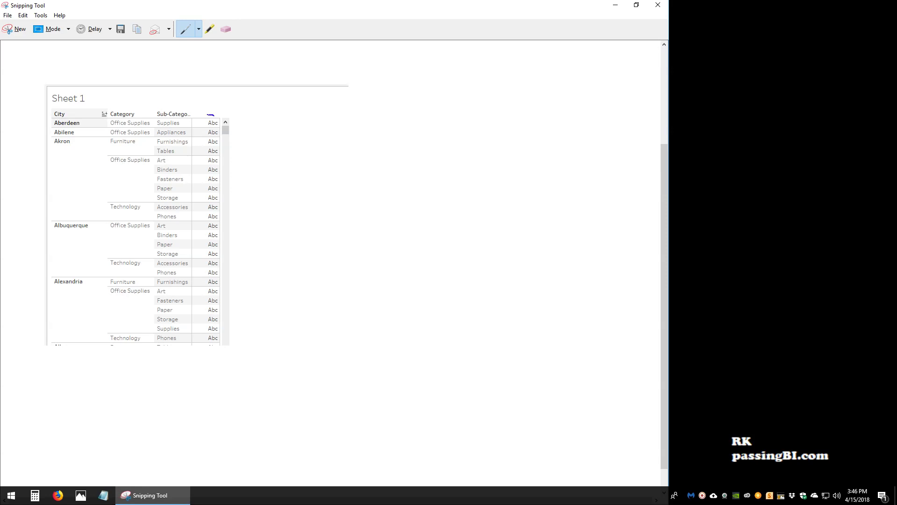
pyautogui.moveTo(208, 127)
pyautogui.mouseDown()
pyautogui.moveTo(225, 128)
pyautogui.moveTo(204, 115)
pyautogui.mouseUp()
pyautogui.moveTo(92, 103)
pyautogui.mouseDown()
pyautogui.moveTo(96, 120)
pyautogui.moveTo(188, 120)
pyautogui.mouseUp()
# Launch Tableau Desktop and open the Sample - Superstore Excel workbook as a data source
pyautogui.click(12, 495)
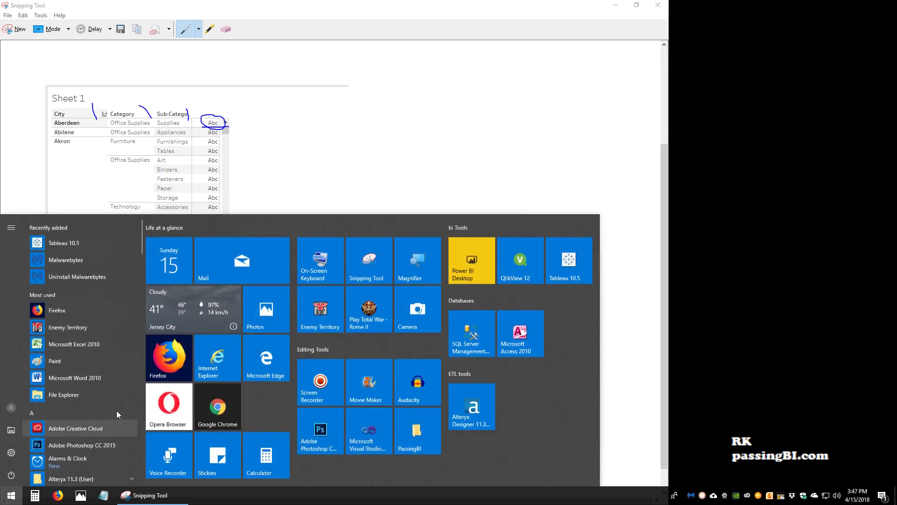
pyautogui.click(568, 262)
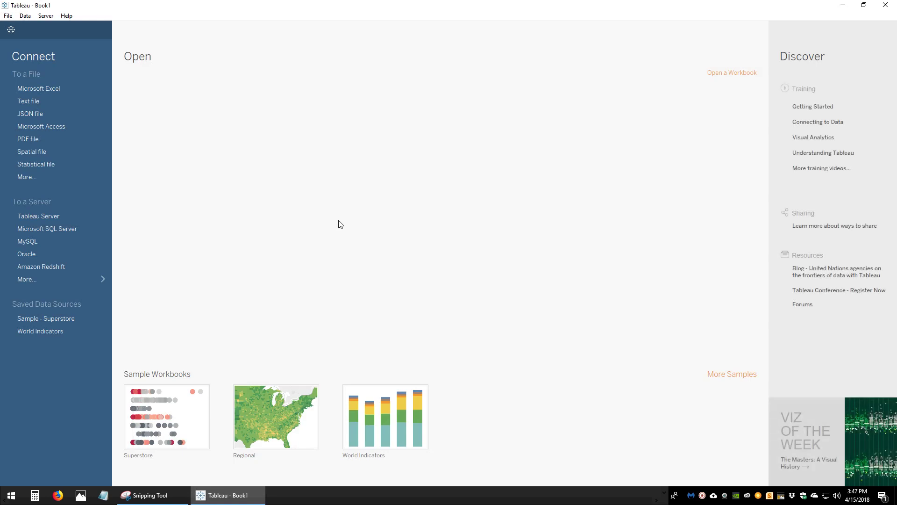
pyautogui.click(82, 88)
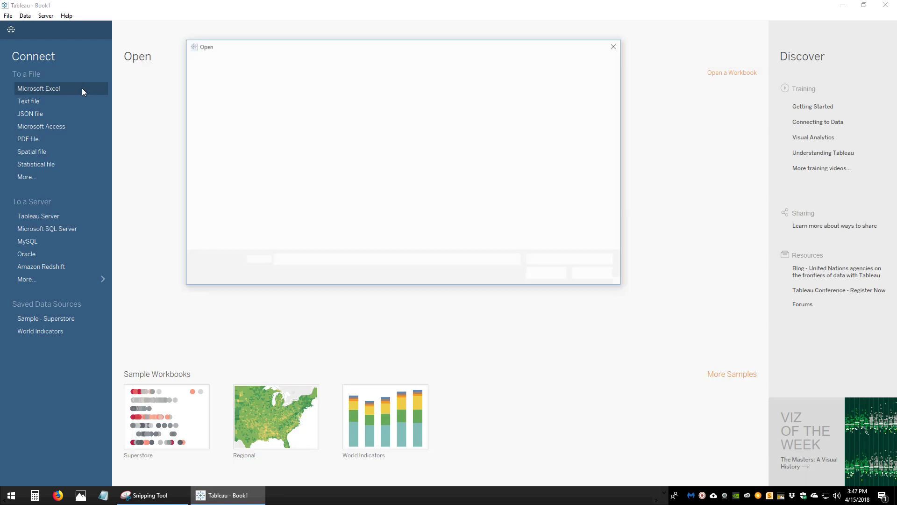
pyautogui.moveTo(353, 103)
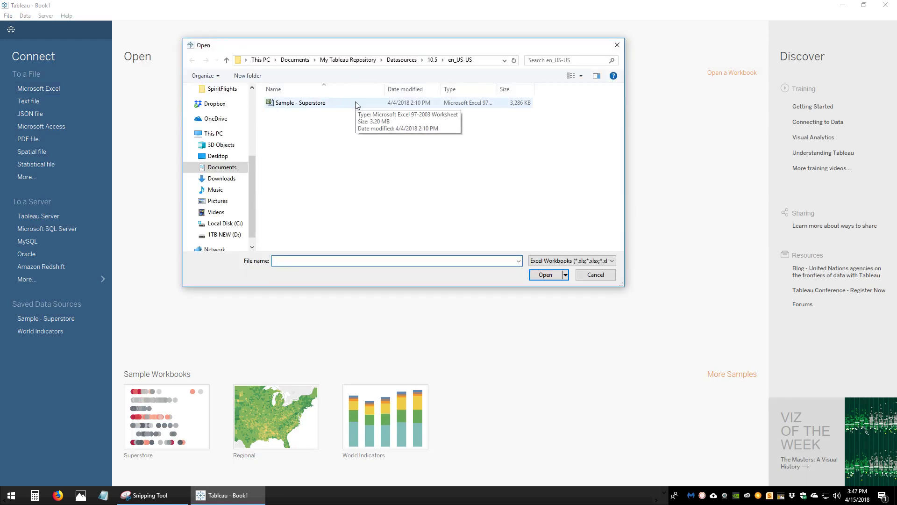
pyautogui.click(350, 107)
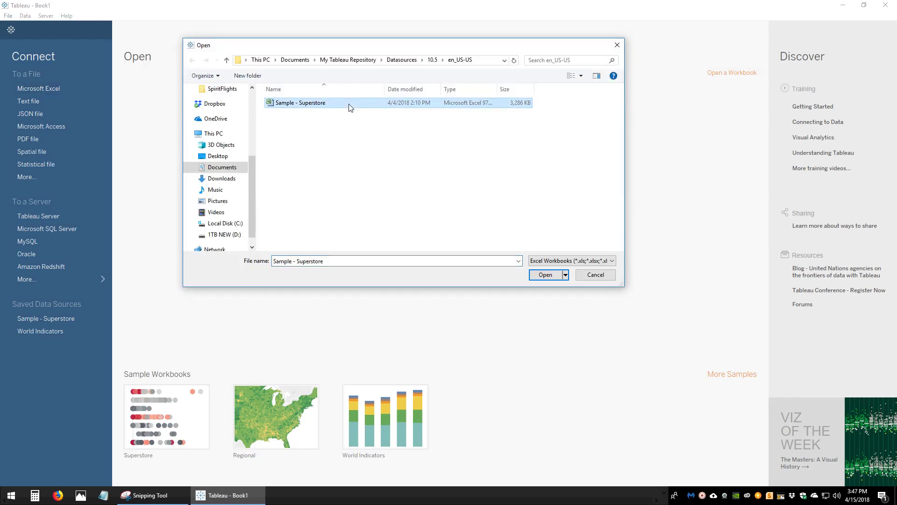
pyautogui.doubleClick(349, 107)
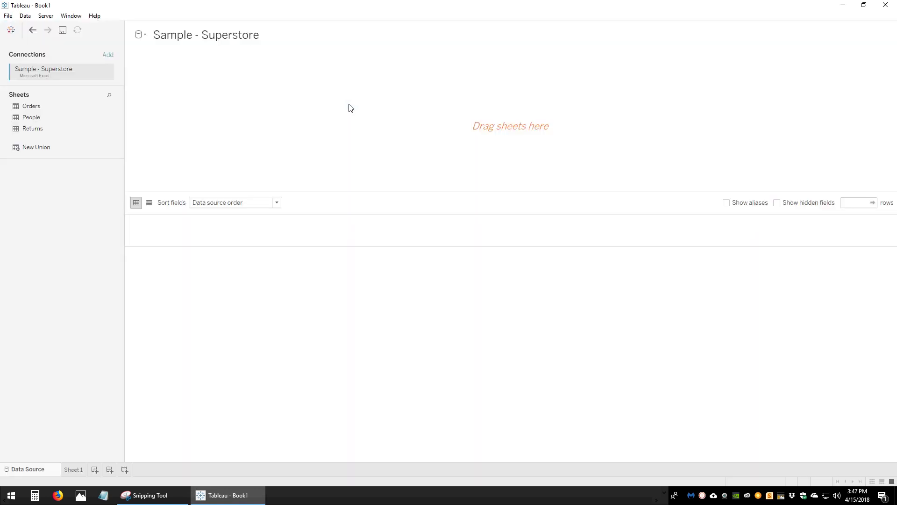
# Add Orders to the canvas, then put Category, Country and City on Rows in Sheet 1
pyautogui.moveTo(31, 106); pyautogui.dragTo(170, 169)
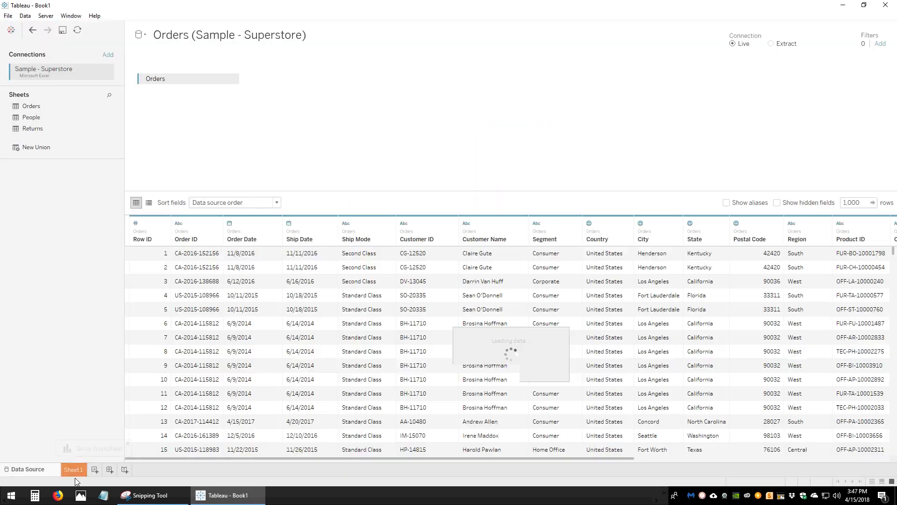
pyautogui.click(73, 469)
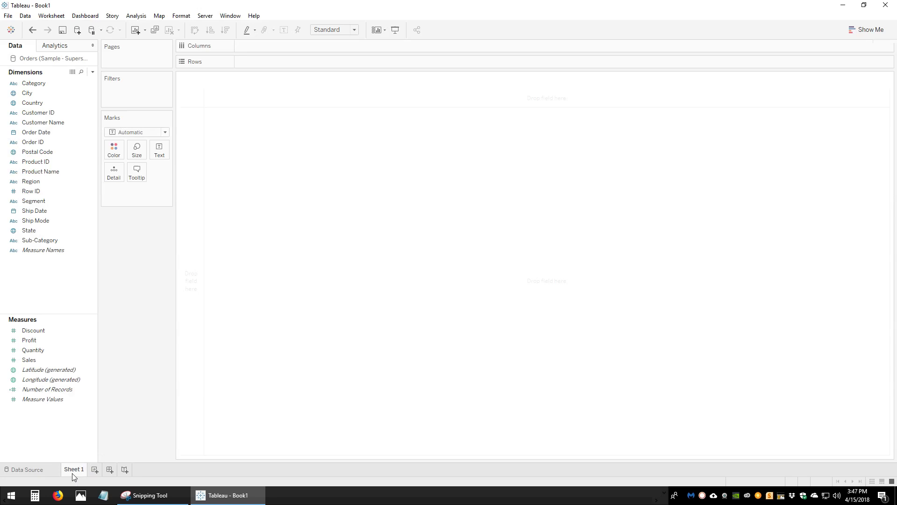
pyautogui.doubleClick(58, 84)
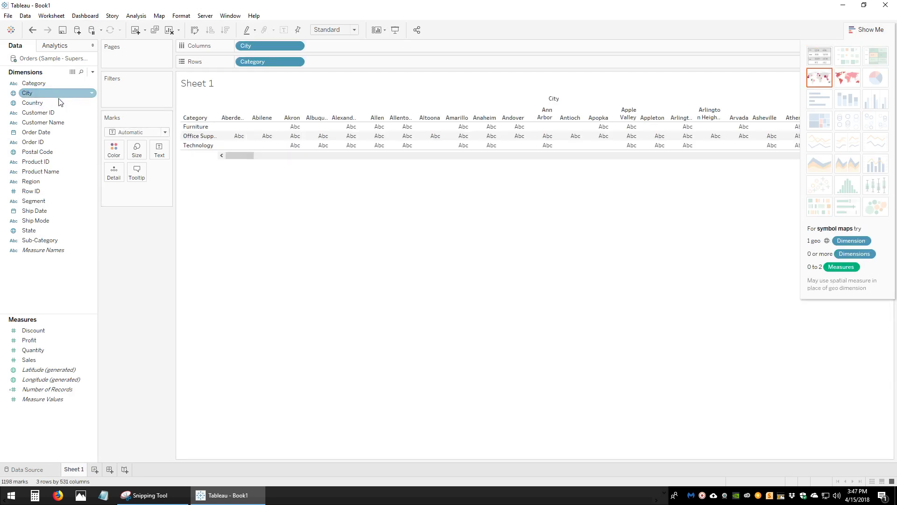
pyautogui.doubleClick(60, 103)
pyautogui.moveTo(271, 46); pyautogui.dragTo(396, 62)
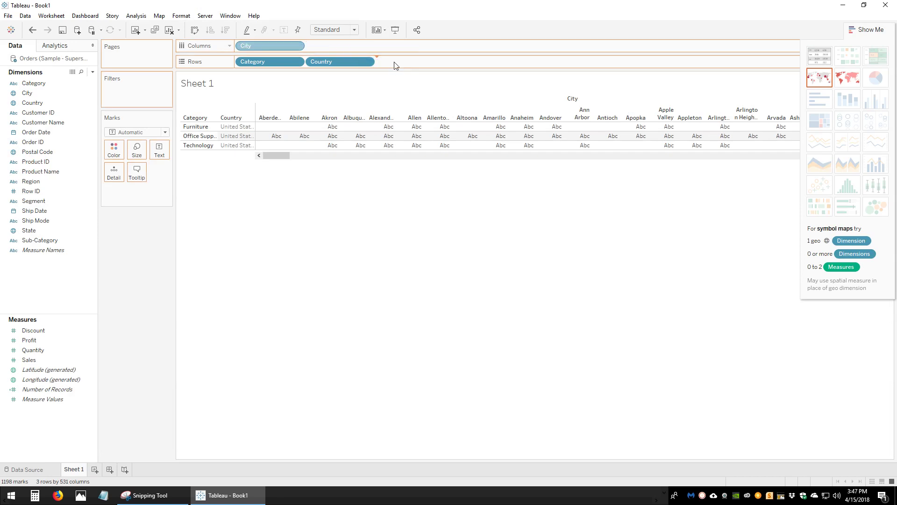
pyautogui.moveTo(344, 115); pyautogui.dragTo(345, 108)
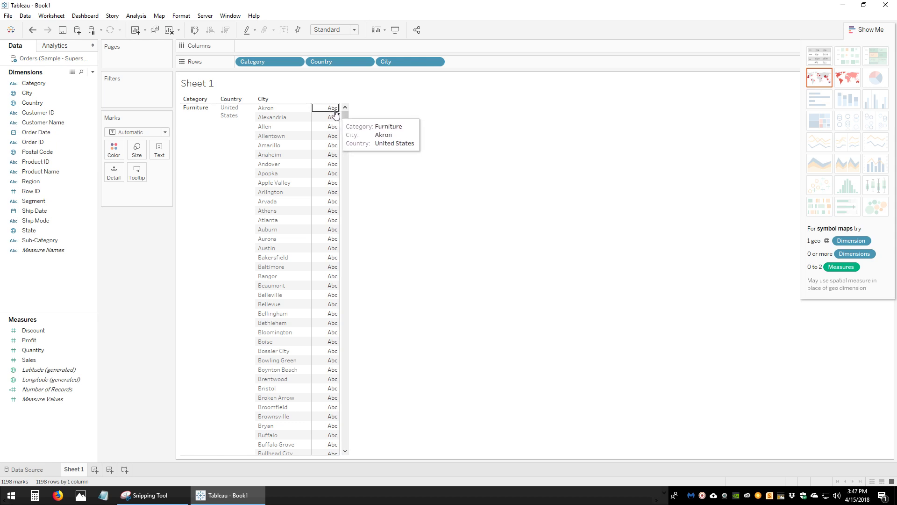
# Add a dimension calculated field 'blank' with the formula "" (empty string)
pyautogui.click(92, 73)
pyautogui.click(84, 81)
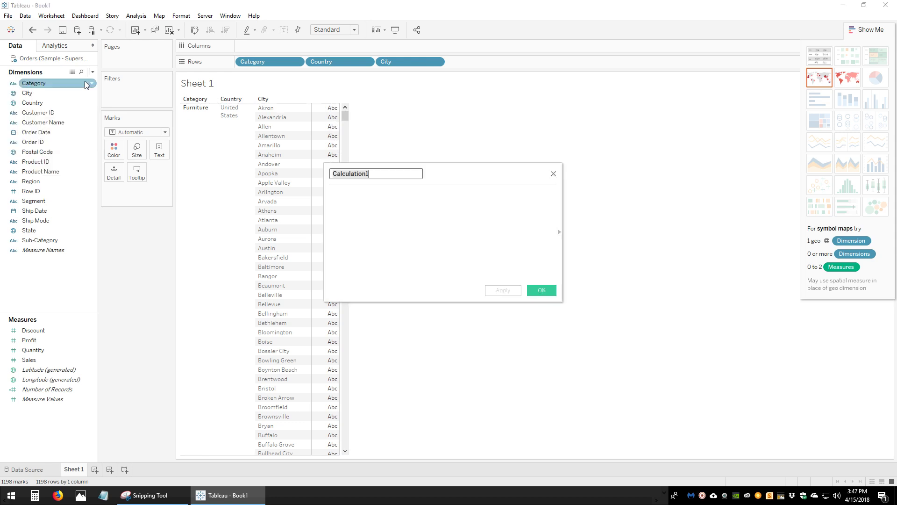
pyautogui.write('blank')
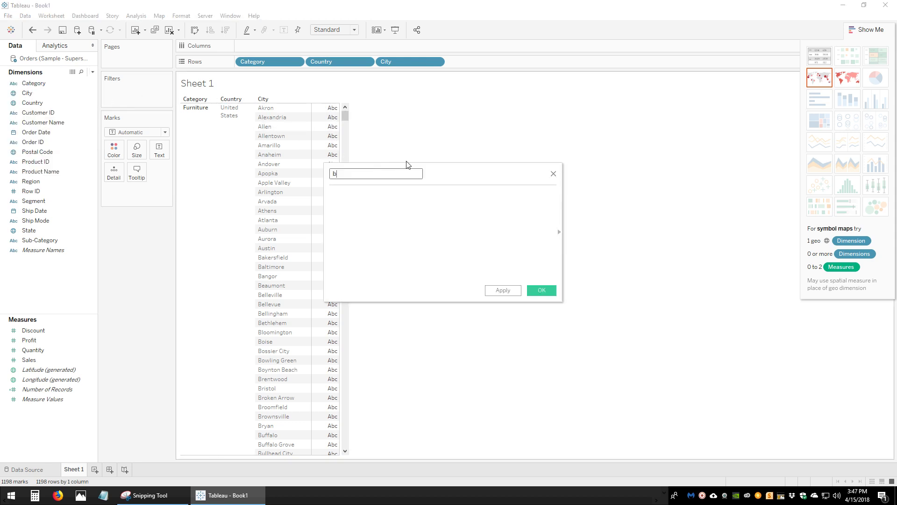
pyautogui.press('Tab')
pyautogui.write('""')
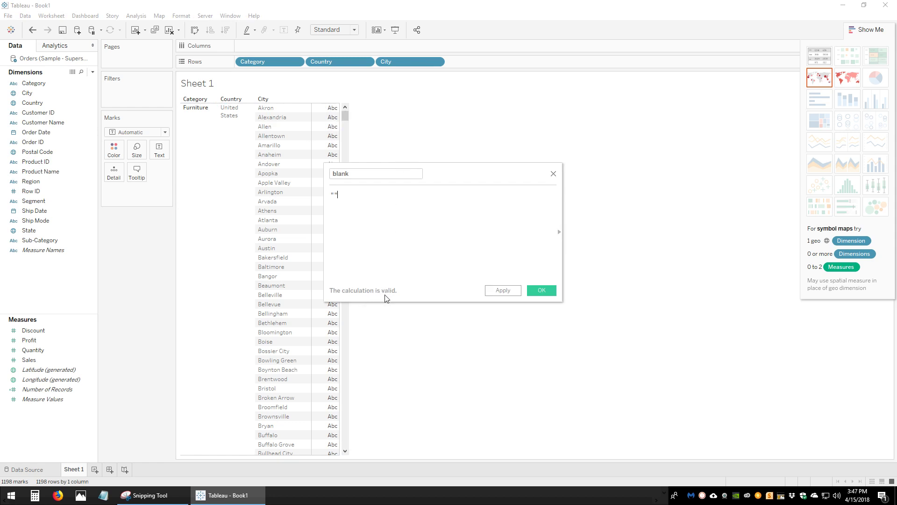
pyautogui.click(503, 291)
pyautogui.click(539, 291)
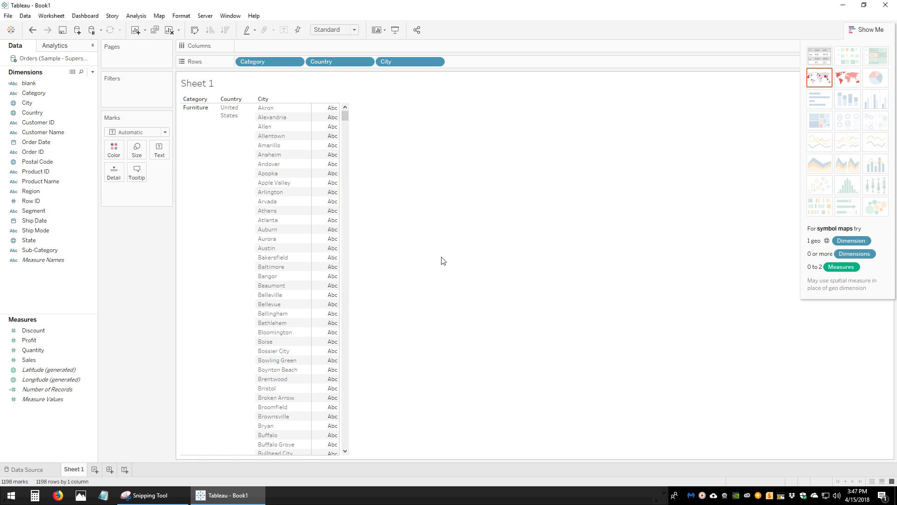
# Put the blank field on the Marks card's Text so the cells show no Abc
pyautogui.click(59, 83)
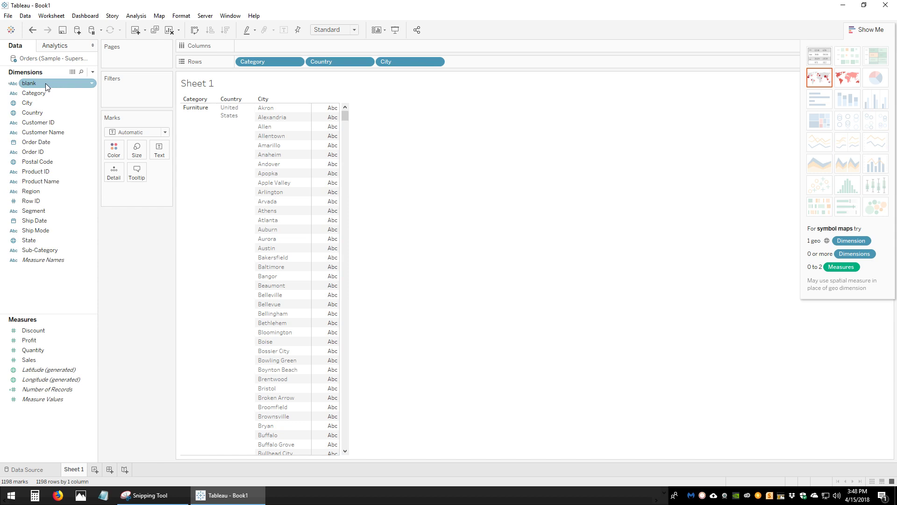
pyautogui.moveTo(50, 84); pyautogui.dragTo(41, 78)
pyautogui.moveTo(43, 82)
pyautogui.mouseDown()
pyautogui.moveTo(116, 114)
pyautogui.moveTo(160, 153)
pyautogui.mouseUp()
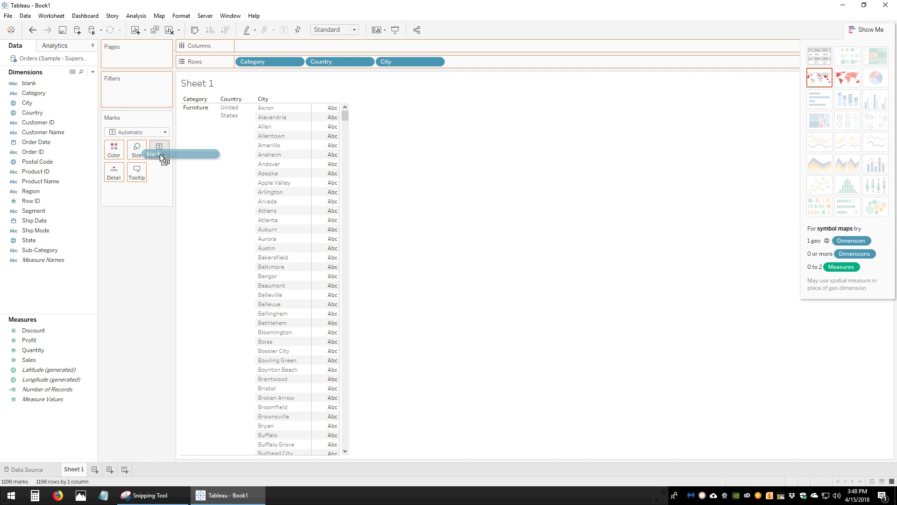
pyautogui.moveTo(160, 153); pyautogui.dragTo(160, 153)
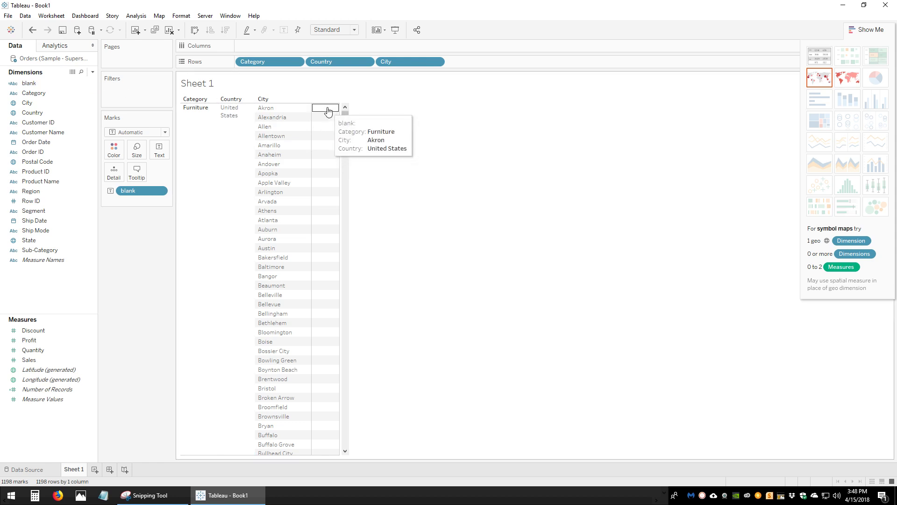
pyautogui.moveTo(325, 108)
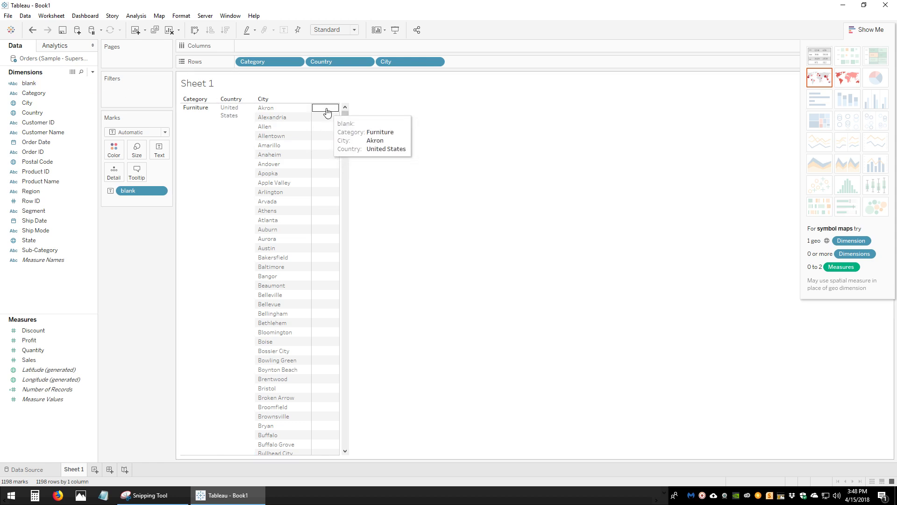
# In the sheet's Borders formatting, set the Column Divider for Pane and Header to None
pyautogui.rightClick(326, 112)
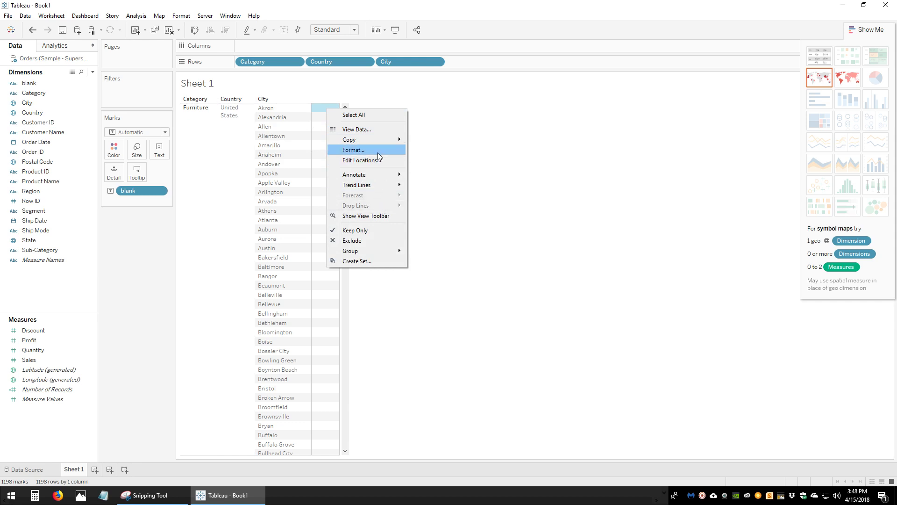
pyautogui.click(364, 150)
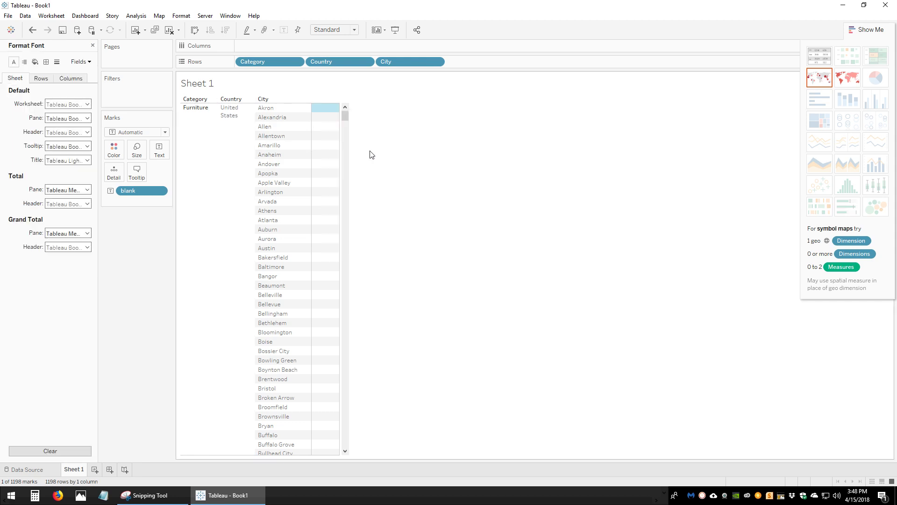
pyautogui.click(46, 62)
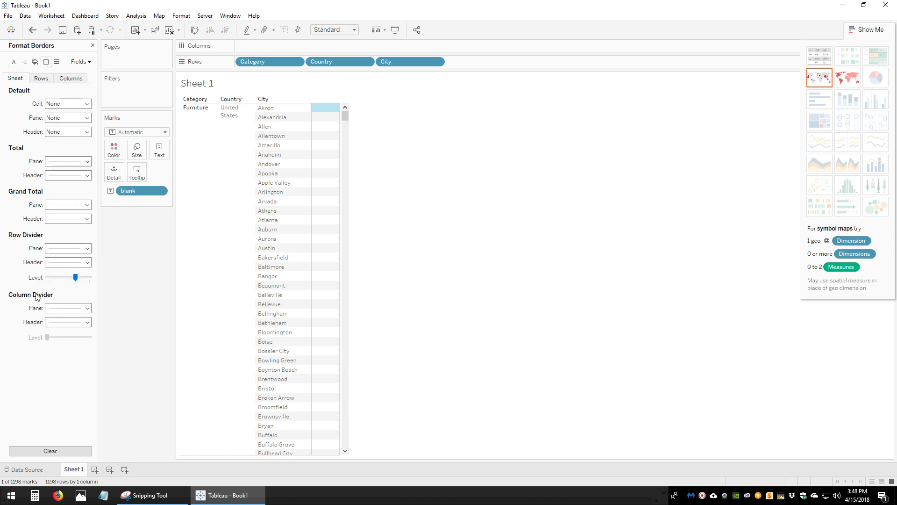
pyautogui.click(67, 309)
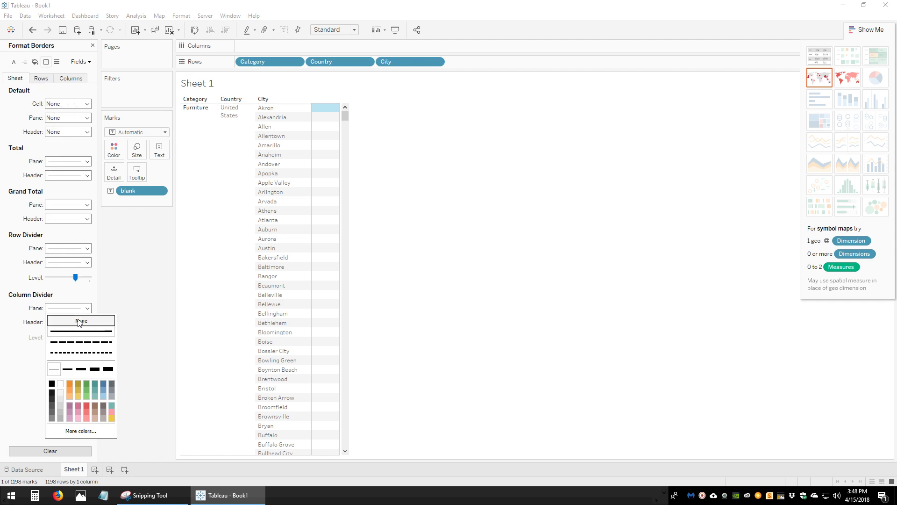
pyautogui.click(81, 321)
pyautogui.moveTo(325, 191)
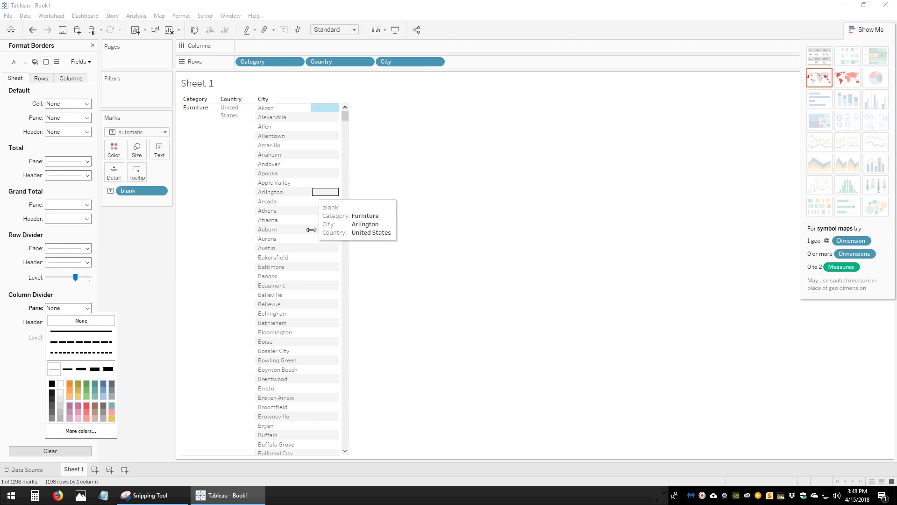
pyautogui.click(361, 134)
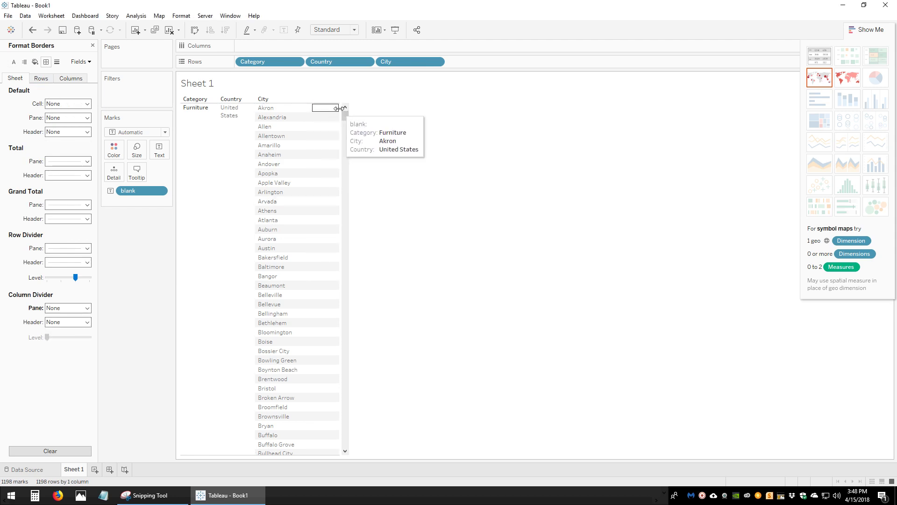
# Drag the blank column's right edge left until the column is almost gone
pyautogui.moveTo(339, 109); pyautogui.dragTo(314, 108)
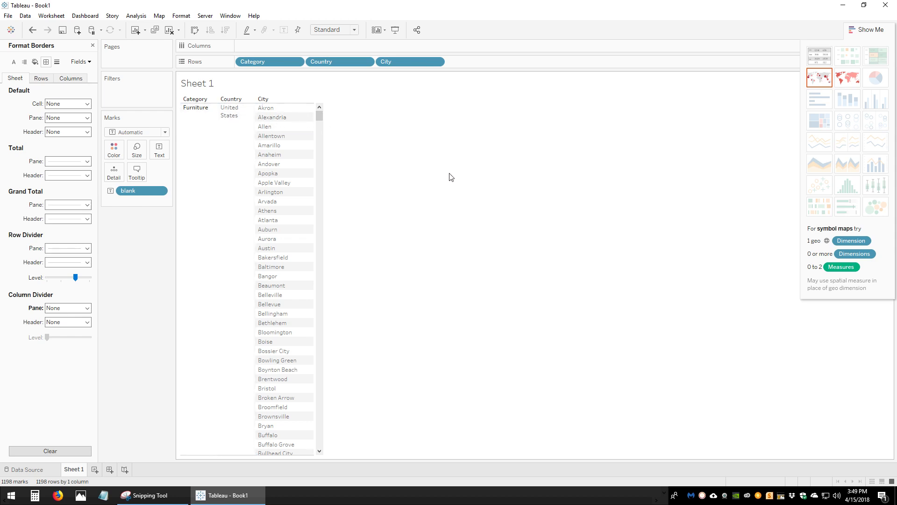
pyautogui.click(846, 13)
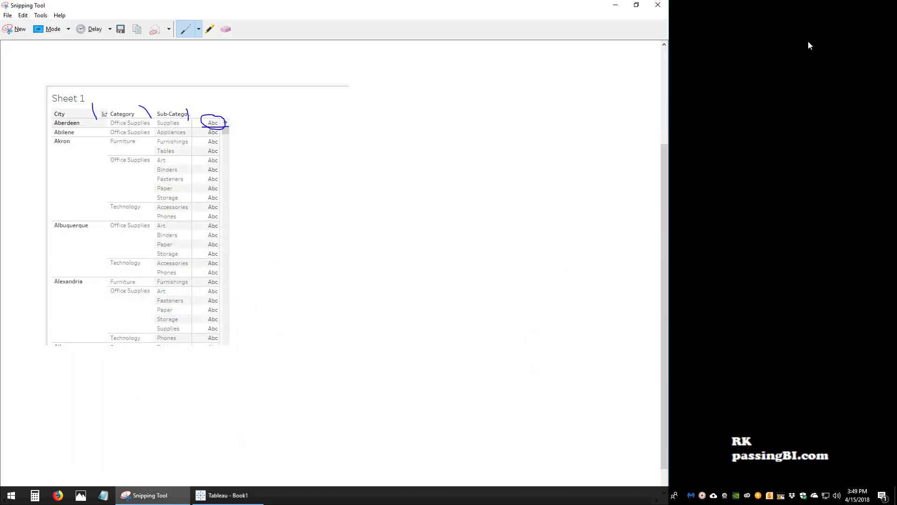